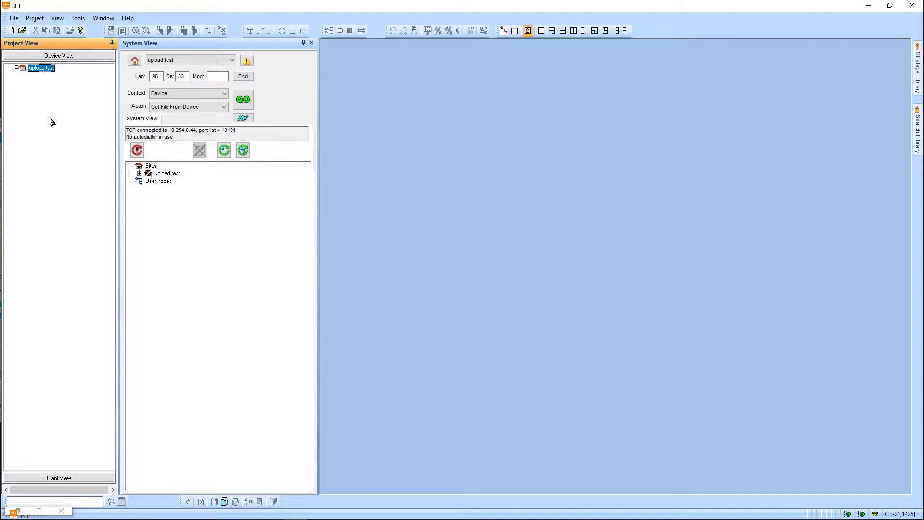
{"action": "left_click", "coordinate": [35, 18]}
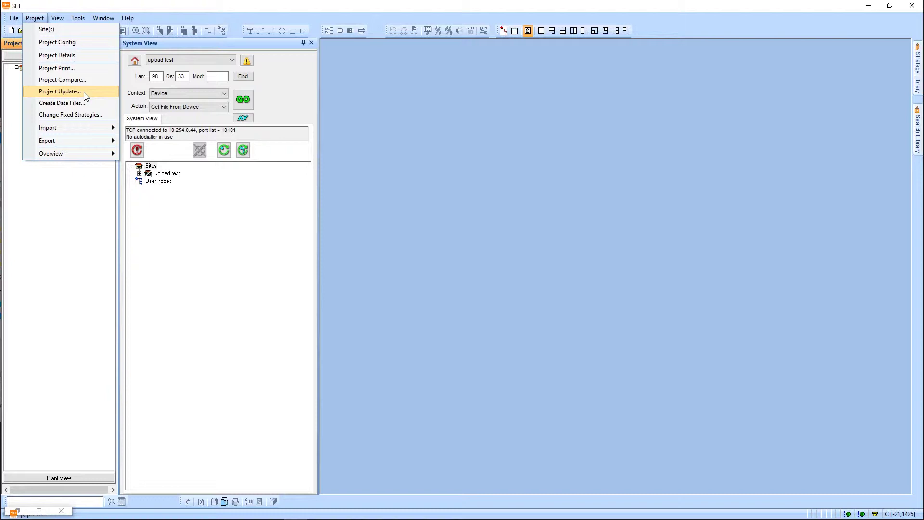
{"action": "left_click", "coordinate": [60, 225]}
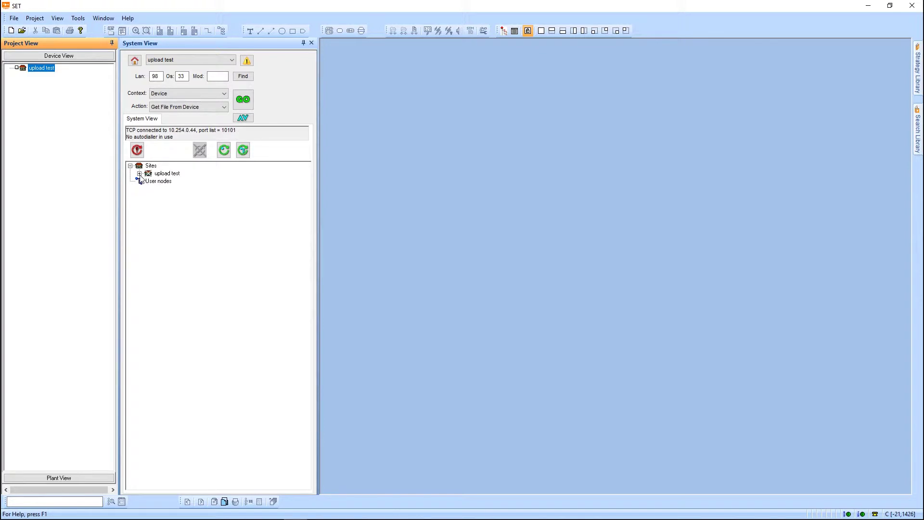
Step: Expand the upload test site's internetwork down to Lan 98 and add outstation 30 (HP Module-1) to the transfer list
{"action": "left_click", "coordinate": [139, 173]}
{"action": "double_click", "coordinate": [182, 181]}
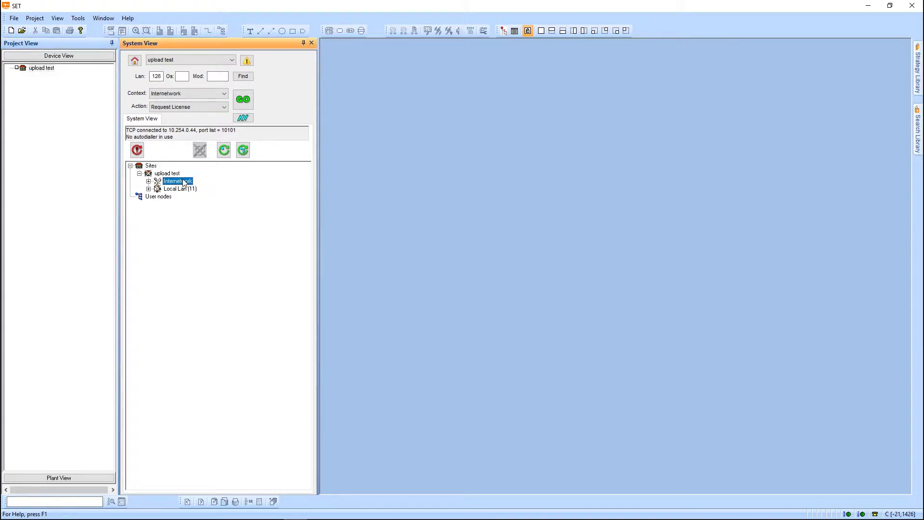
{"action": "double_click", "coordinate": [198, 219]}
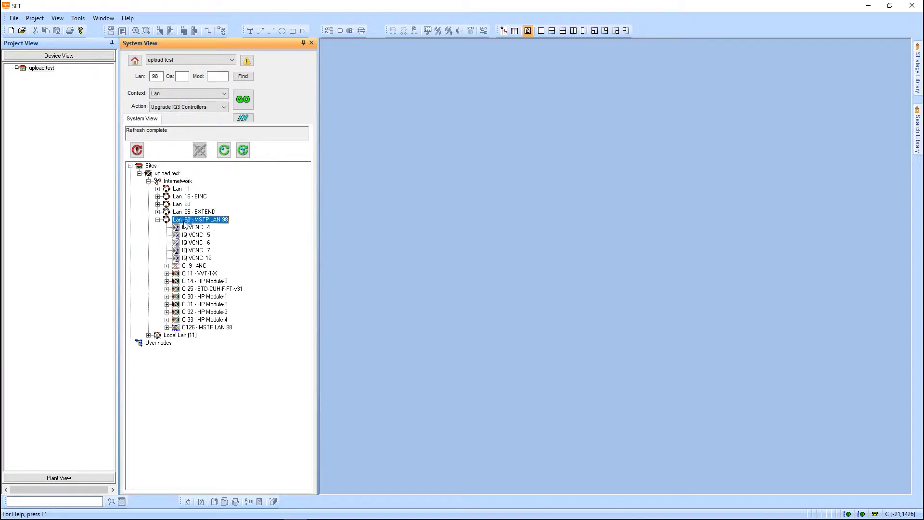
{"action": "left_click", "coordinate": [212, 296]}
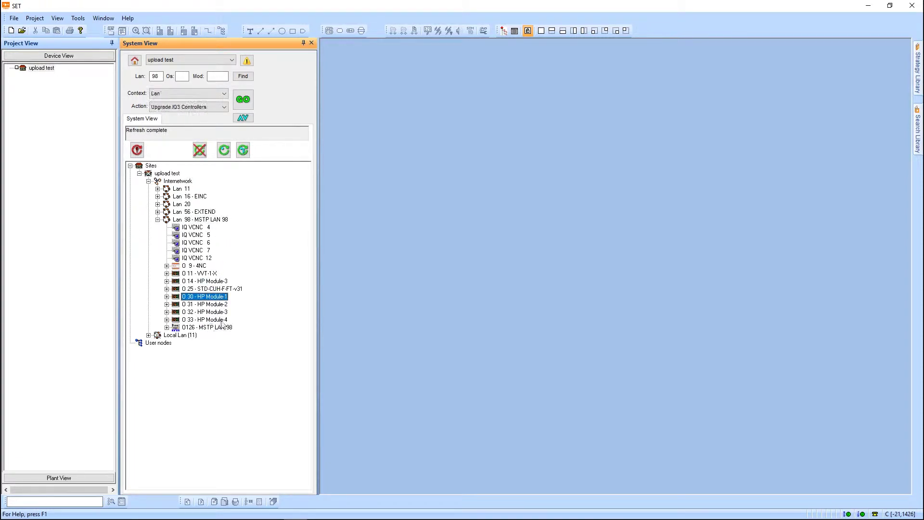
{"action": "right_click", "coordinate": [202, 298]}
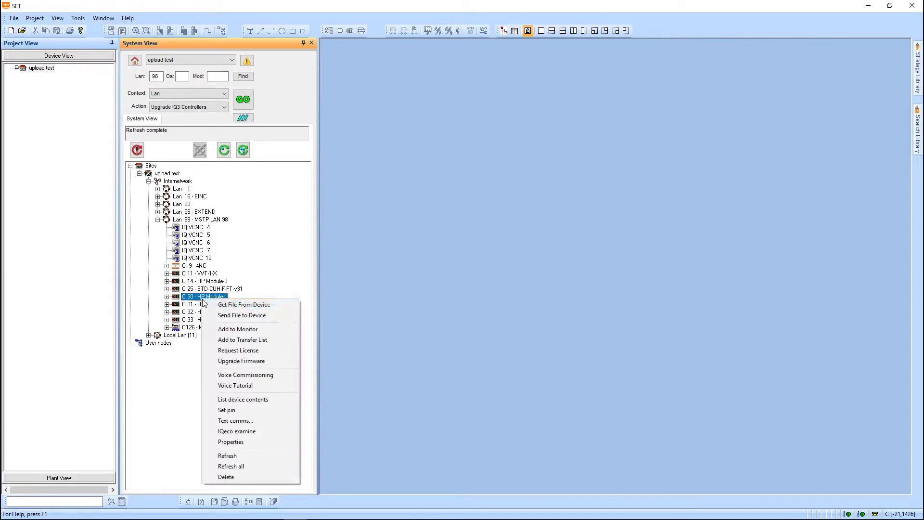
{"action": "left_click", "coordinate": [250, 339]}
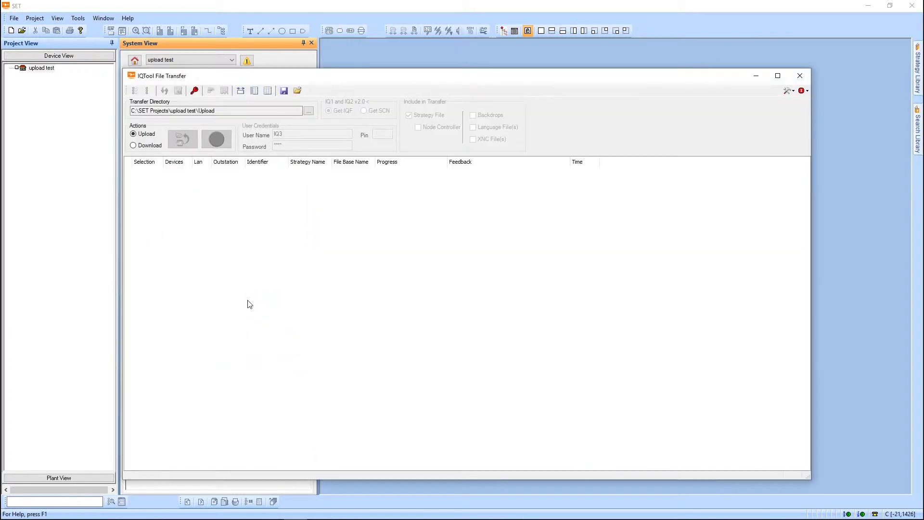
Step: Shrink the IQTool File Transfer window and move it clear of the System View device tree
{"action": "left_click_drag", "start_coordinate": [201, 80], "coordinate": [243, 86]}
{"action": "left_click_drag", "start_coordinate": [163, 72], "coordinate": [376, 143]}
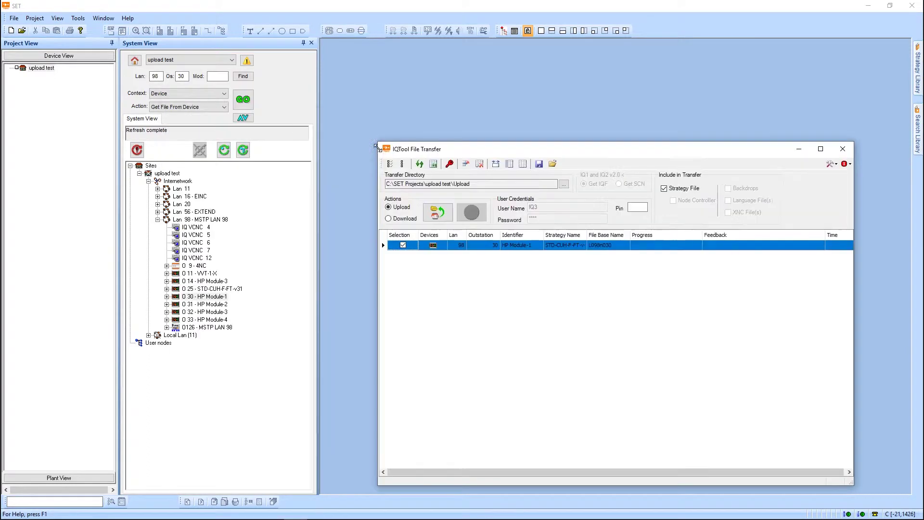
{"action": "left_click_drag", "start_coordinate": [470, 159], "coordinate": [418, 131]}
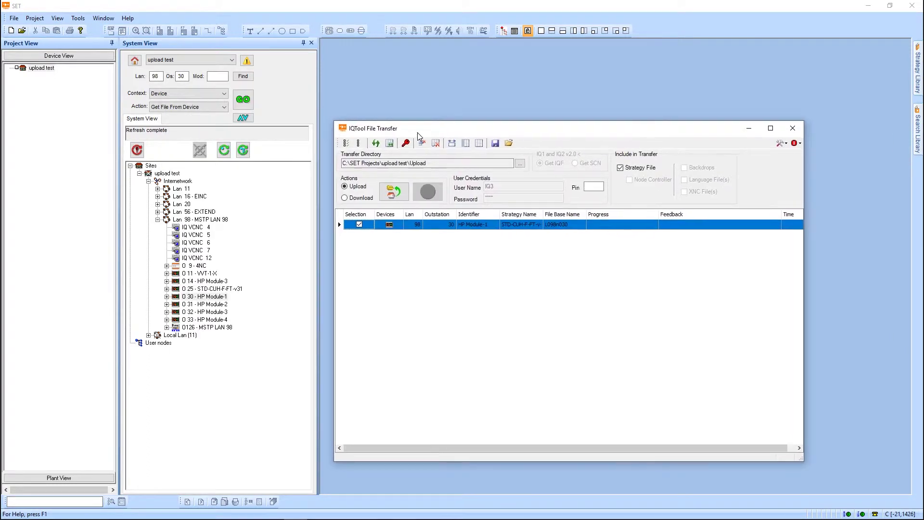
Step: Add Lan 98 outstations 31, 32 and 33 to the transfer list, then upload the strategy files from all four HP modules
{"action": "right_click", "coordinate": [208, 304]}
{"action": "left_click", "coordinate": [249, 345]}
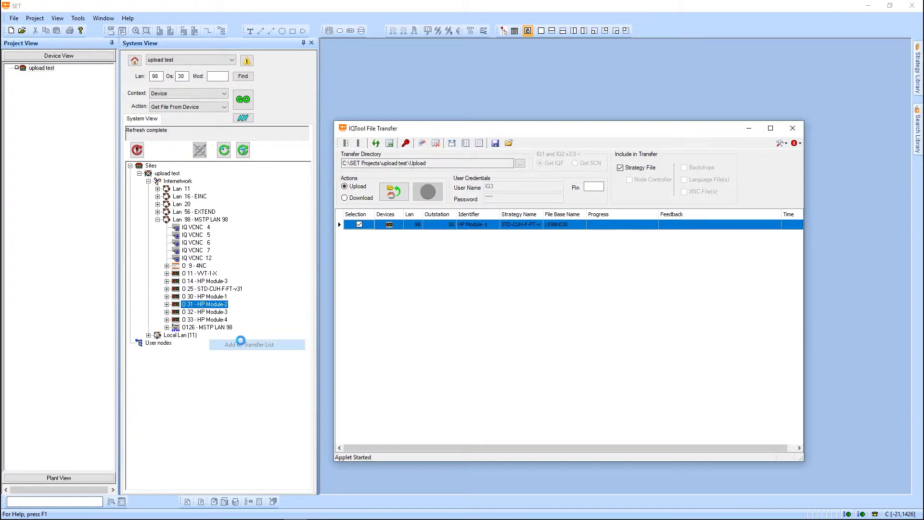
{"action": "right_click", "coordinate": [212, 313]}
{"action": "left_click", "coordinate": [250, 355]}
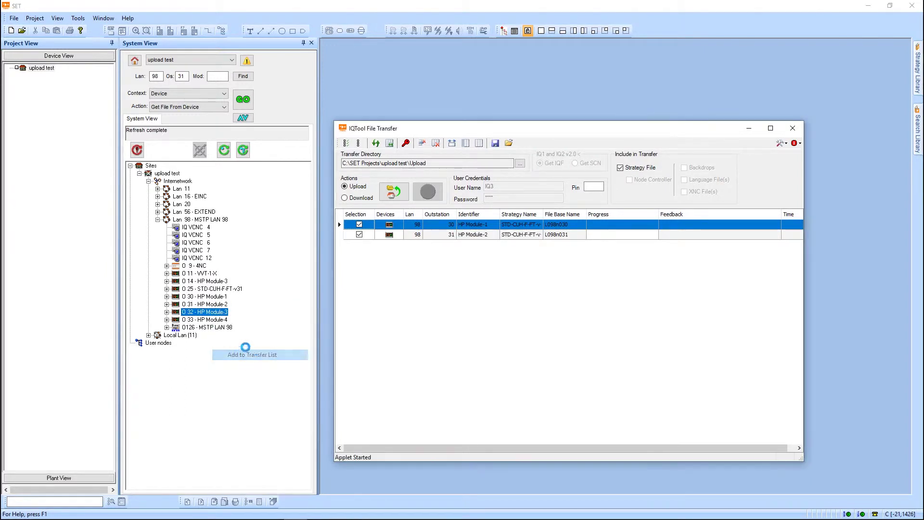
{"action": "right_click", "coordinate": [211, 320]}
{"action": "left_click", "coordinate": [250, 362]}
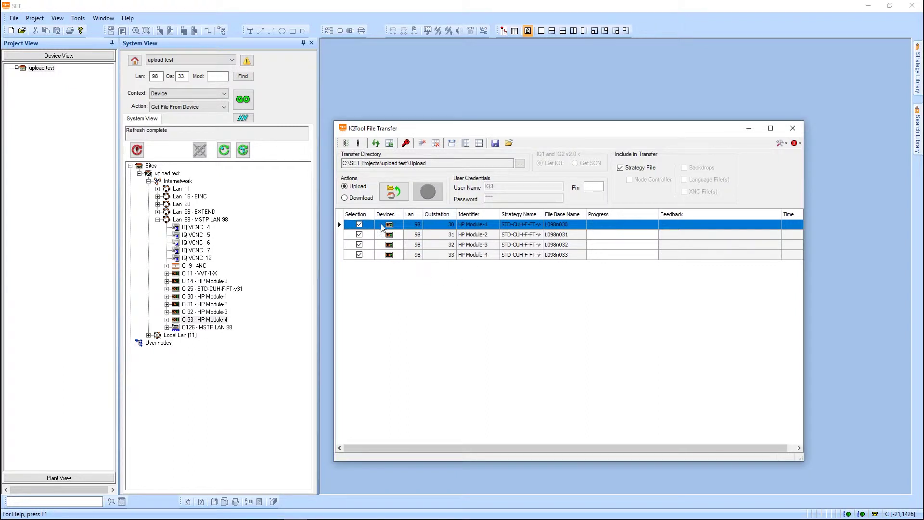
{"action": "left_click", "coordinate": [394, 192]}
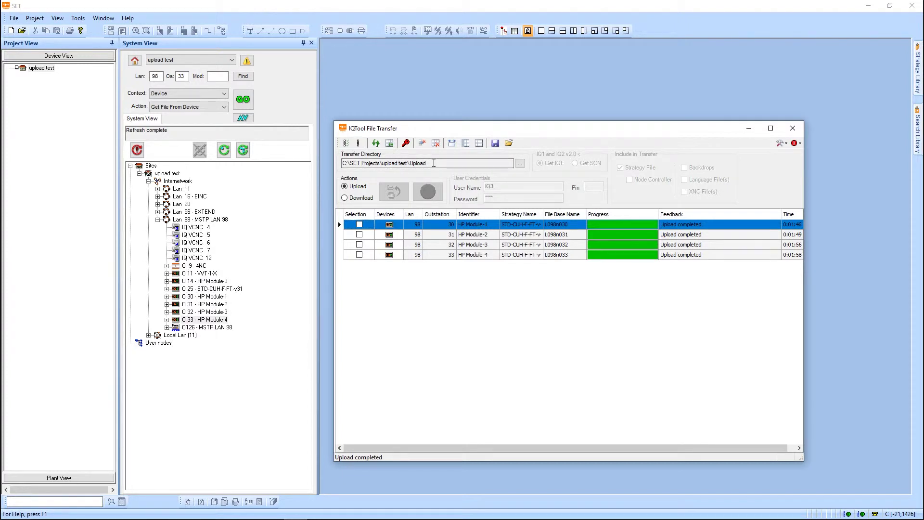
{"action": "left_click", "coordinate": [798, 129]}
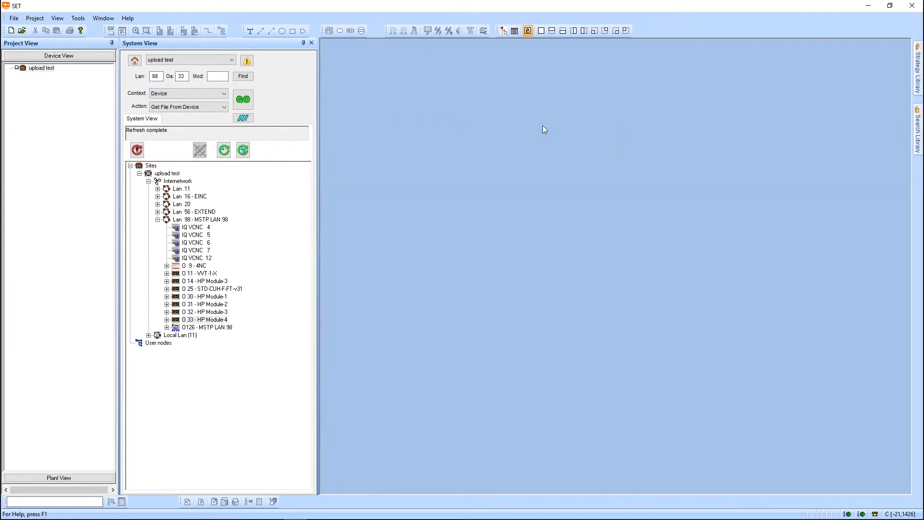
Step: Run a Project Update importing the four uploaded data files with Update Database enabled, and expand Lan 098 in the project tree
{"action": "left_click", "coordinate": [34, 18]}
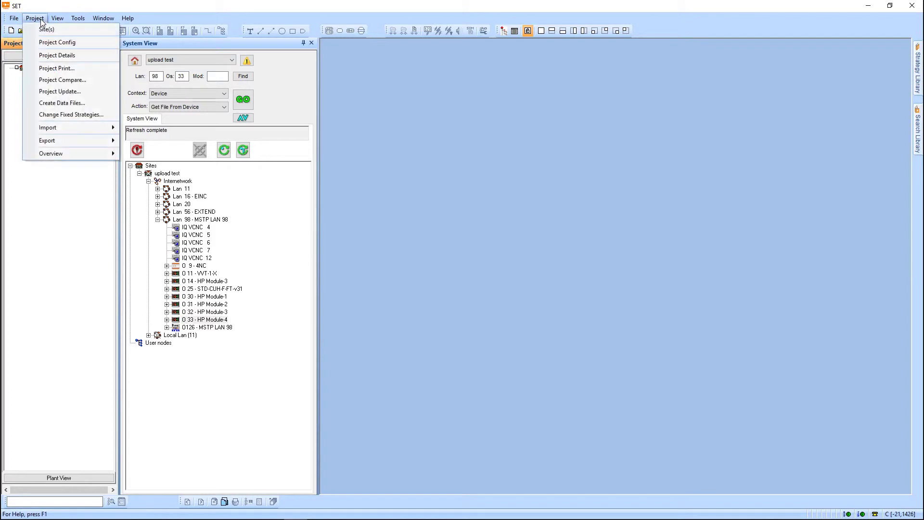
{"action": "left_click", "coordinate": [75, 92]}
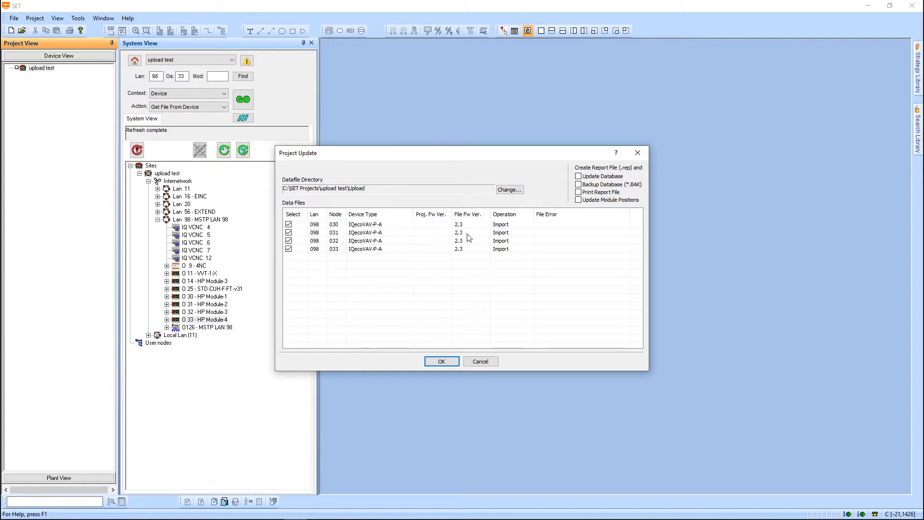
{"action": "left_click", "coordinate": [583, 178]}
{"action": "left_click", "coordinate": [449, 364]}
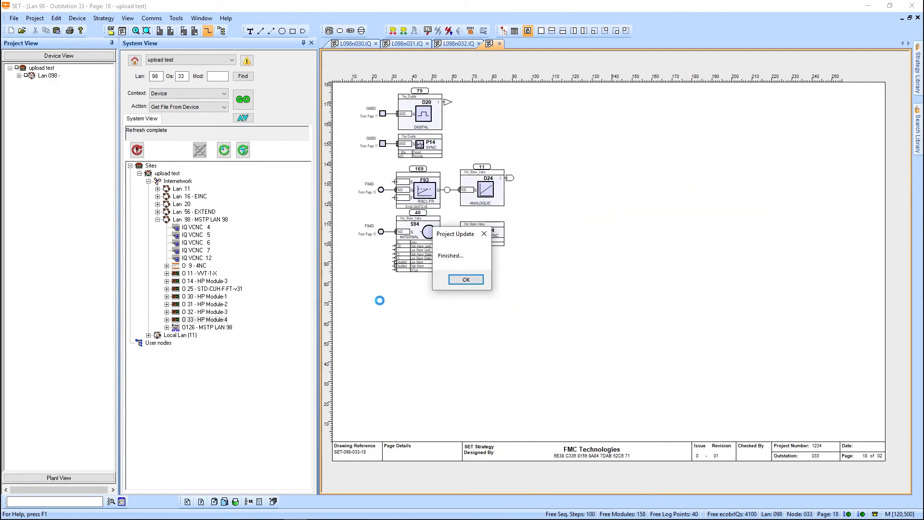
{"action": "left_click", "coordinate": [466, 280]}
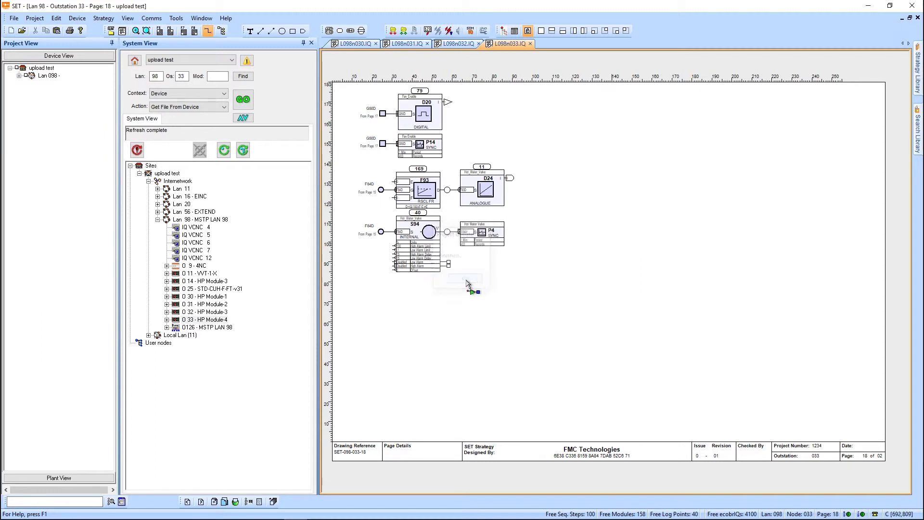
{"action": "left_click", "coordinate": [20, 75]}
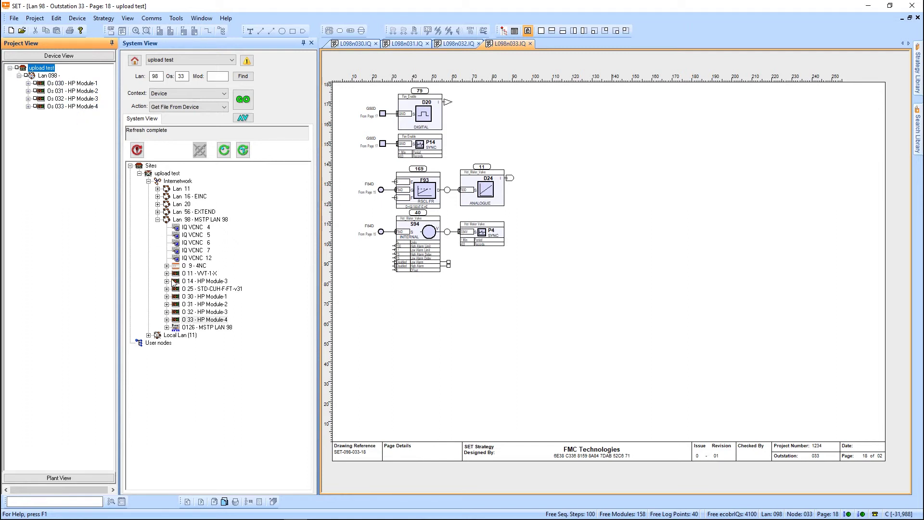
Step: Open the L098n030 strategy and page backward from page 18 to page 6 to examine the imported module layout
{"action": "left_click", "coordinate": [356, 43]}
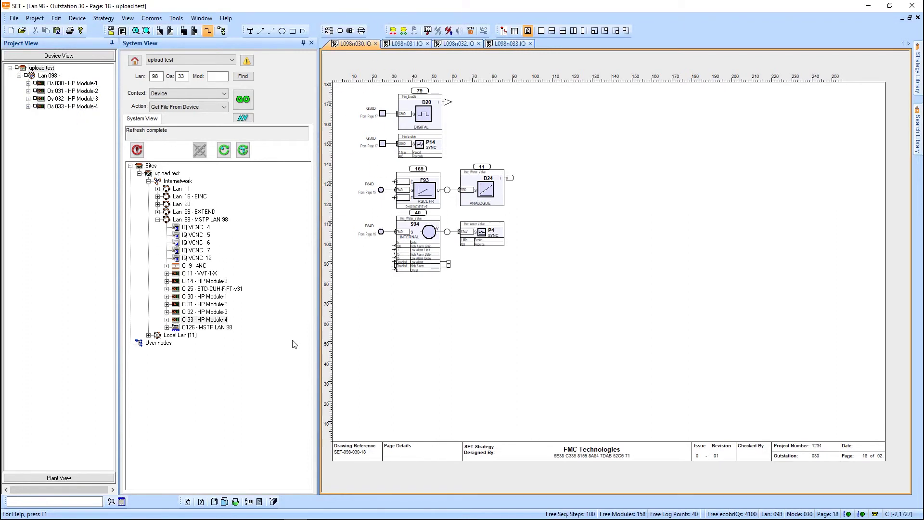
{"action": "left_click", "coordinate": [188, 502]}
{"action": "left_click", "coordinate": [188, 503]}
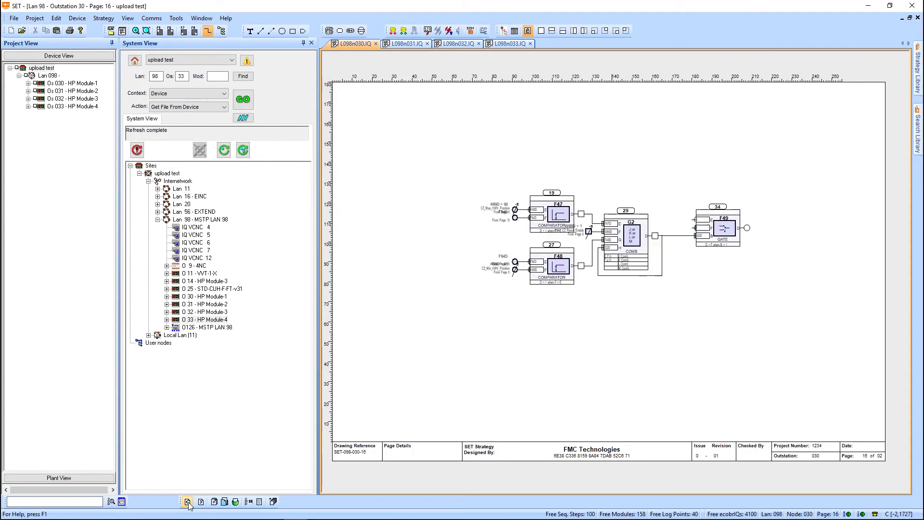
{"action": "left_click", "coordinate": [188, 503]}
{"action": "left_click", "coordinate": [188, 502]}
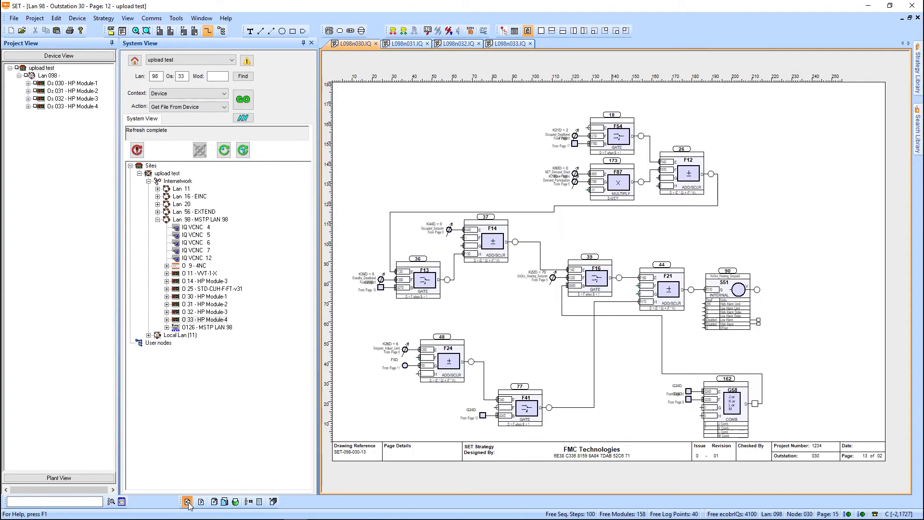
{"action": "left_click", "coordinate": [188, 502]}
{"action": "left_click", "coordinate": [188, 502]}
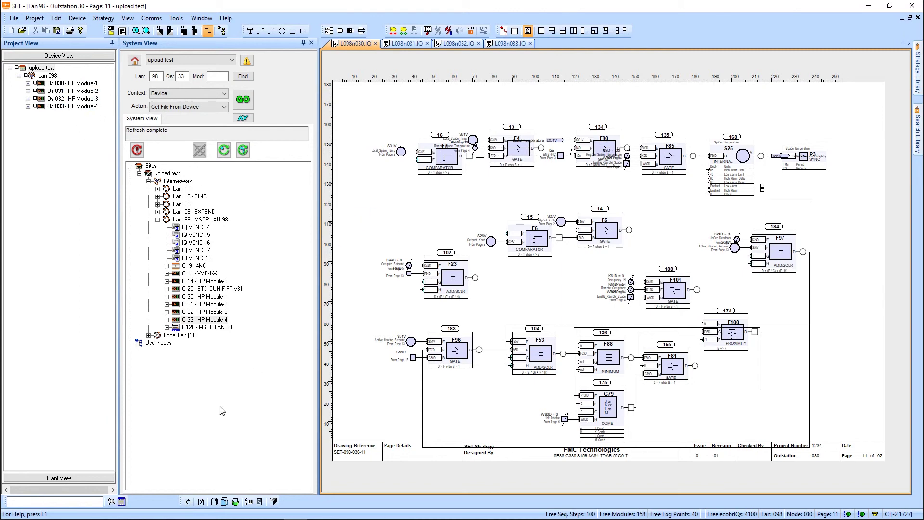
{"action": "left_click", "coordinate": [187, 502]}
{"action": "left_click", "coordinate": [187, 502]}
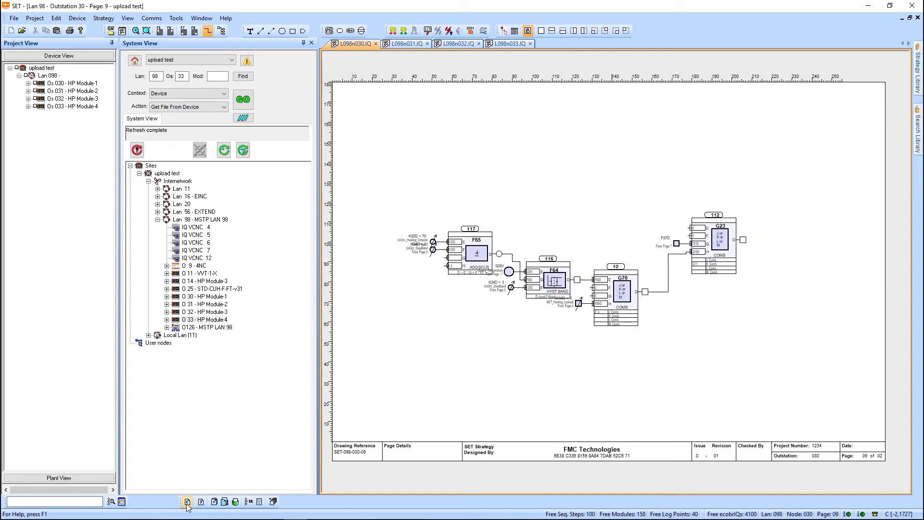
{"action": "left_click", "coordinate": [187, 502]}
{"action": "left_click", "coordinate": [187, 502]}
{"action": "left_click", "coordinate": [188, 502]}
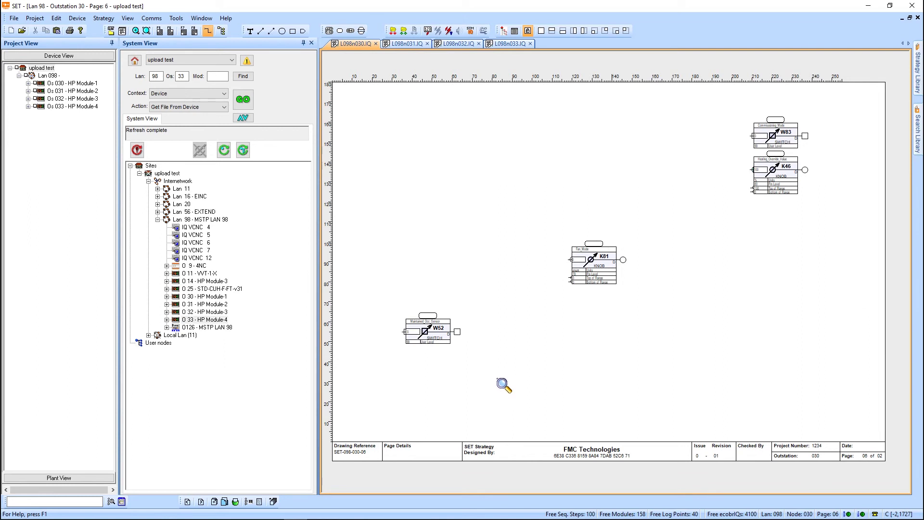
Step: Page forward through the L098n030 strategy to page 13 to review its logic modules and connections
{"action": "left_click", "coordinate": [201, 502]}
{"action": "left_click", "coordinate": [201, 502]}
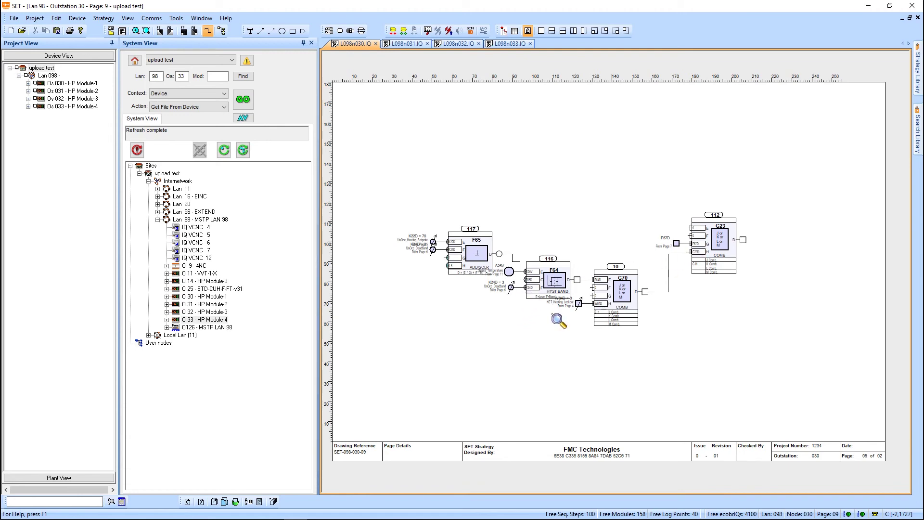
{"action": "left_click", "coordinate": [201, 502]}
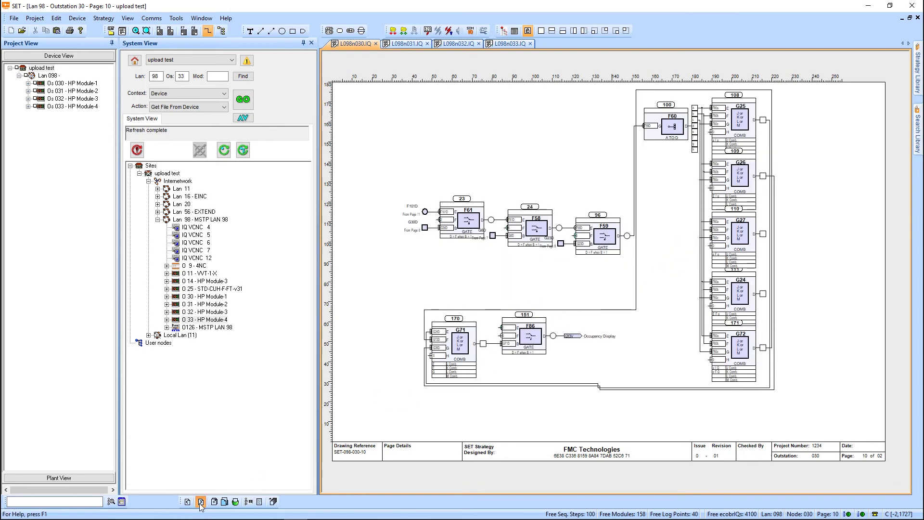
{"action": "left_click", "coordinate": [201, 502]}
{"action": "left_click", "coordinate": [201, 502]}
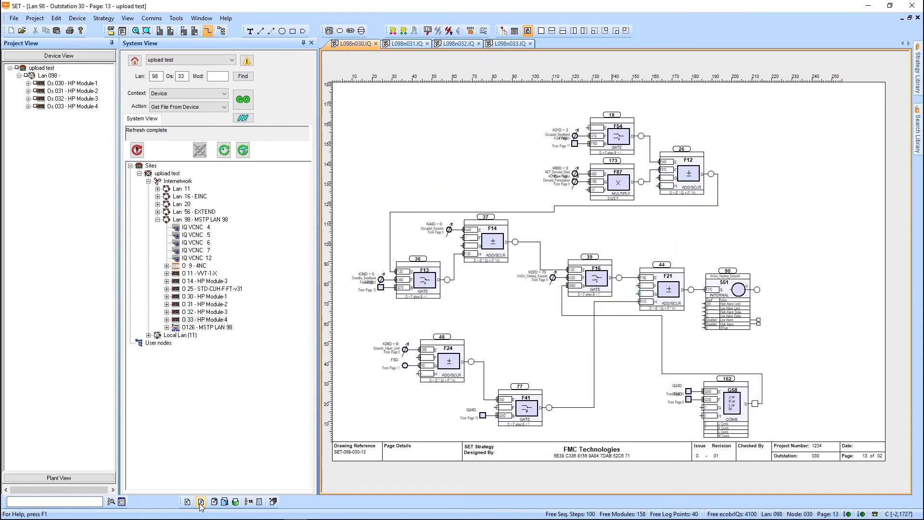